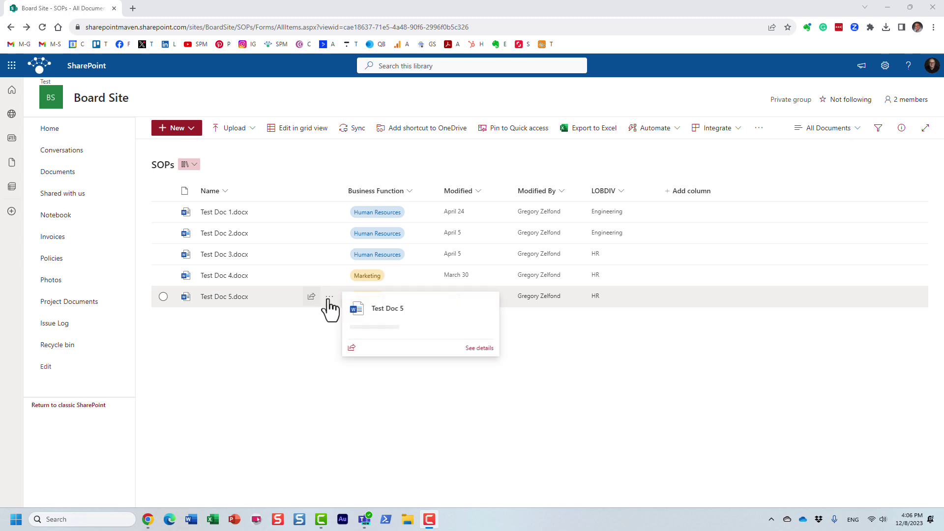
- Go from Site information through all site settings to the search schema's Crawled Properties list
{"action": "left_click", "coordinate": [884, 67]}
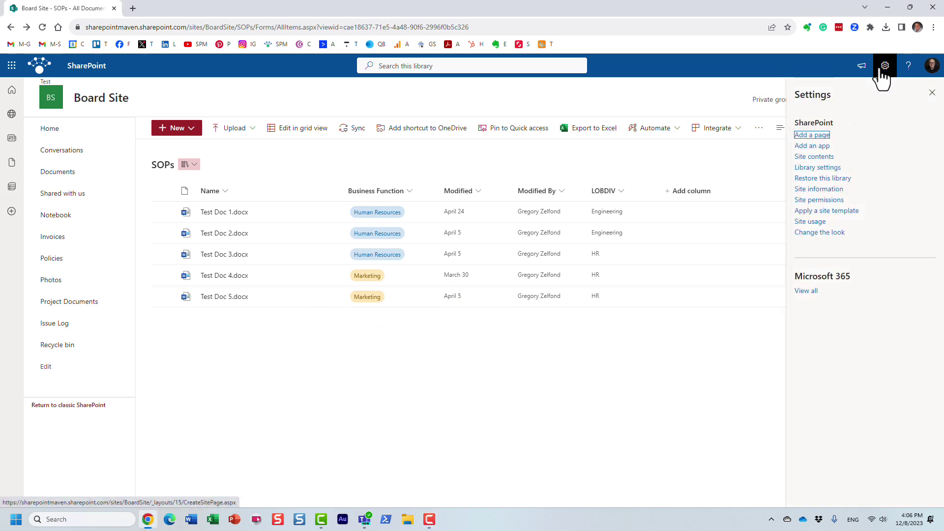
{"action": "left_click", "coordinate": [836, 190]}
{"action": "left_click", "coordinate": [842, 276]}
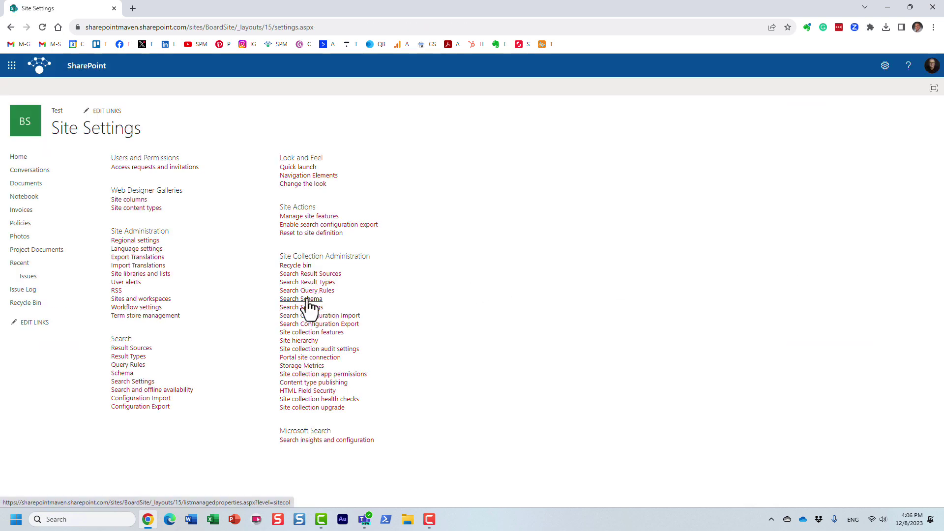
{"action": "left_click", "coordinate": [308, 307]}
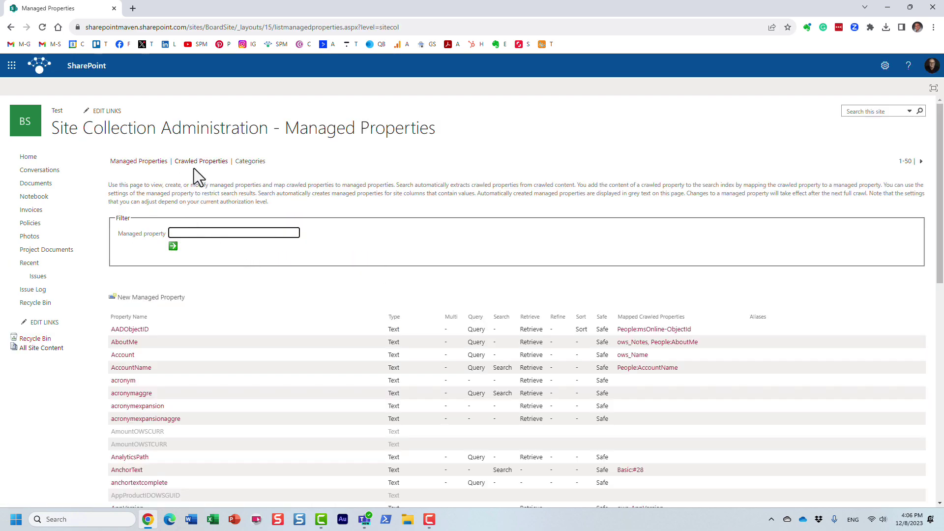
{"action": "left_click", "coordinate": [185, 159]}
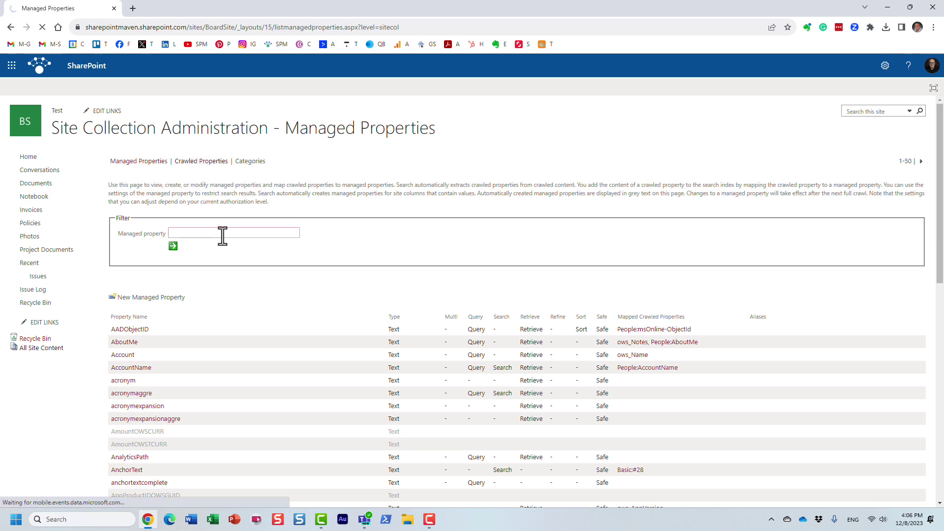
{"action": "left_click", "coordinate": [206, 166]}
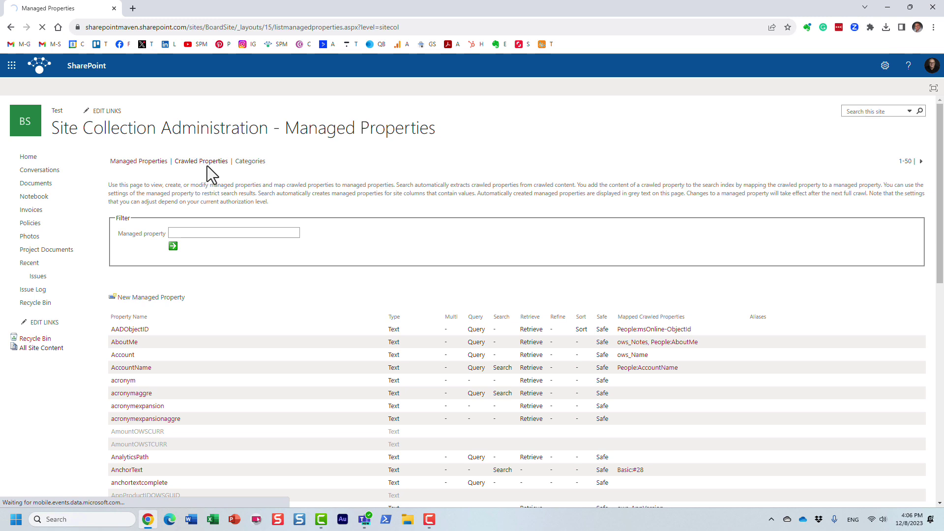
- Filter crawled properties to businessfunction and open its mapped managed property RefinableString25
{"action": "left_click", "coordinate": [196, 217]}
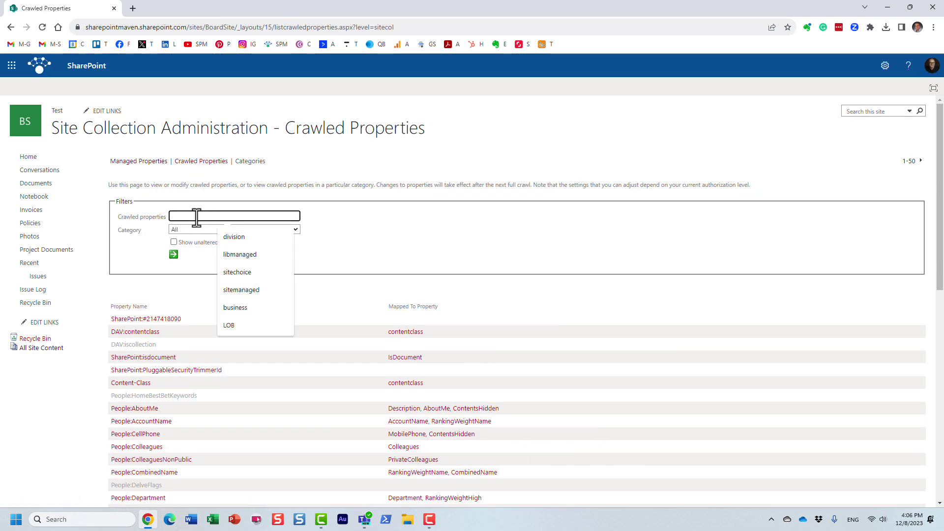
{"action": "type", "text": "businessfunction"}
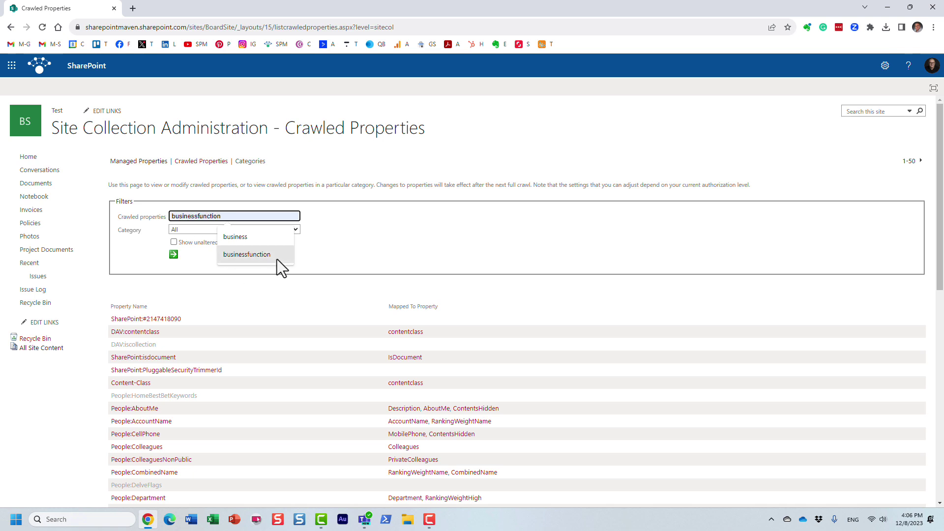
{"action": "left_click", "coordinate": [276, 255]}
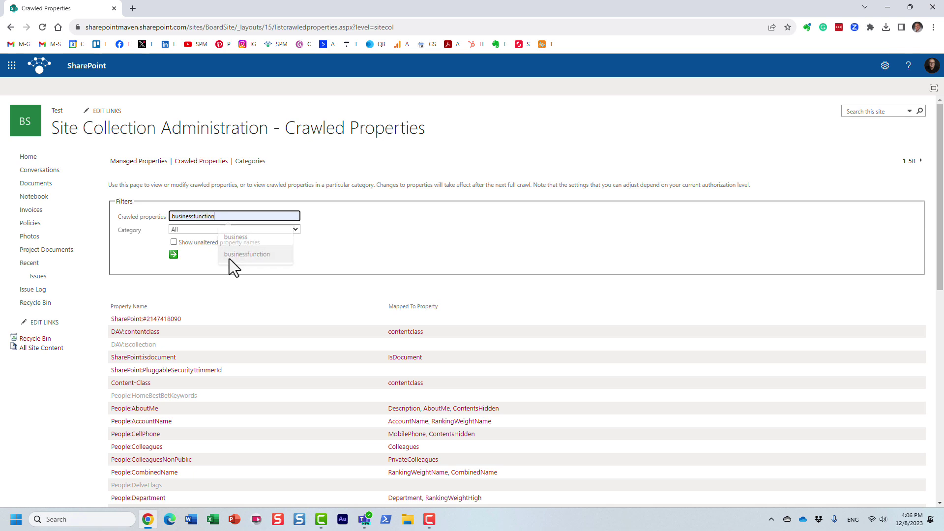
{"action": "left_click", "coordinate": [174, 255]}
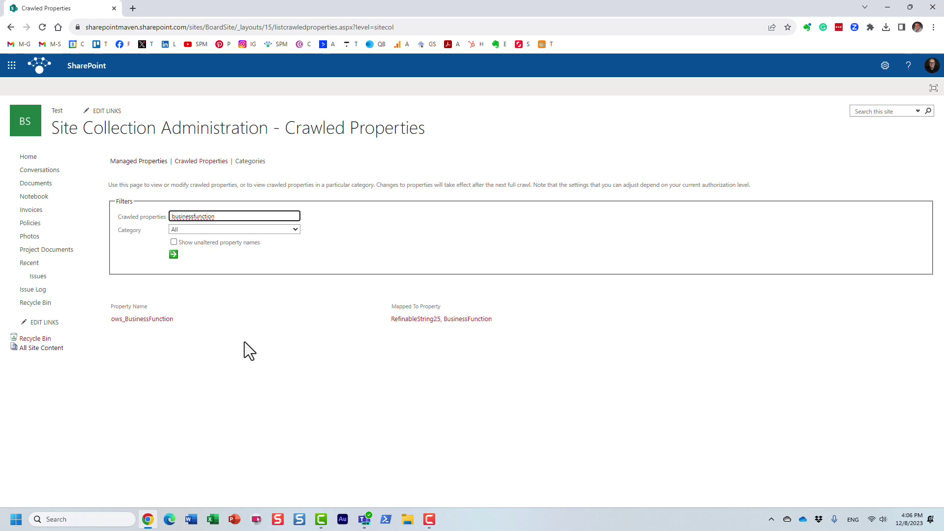
{"action": "left_click", "coordinate": [424, 320]}
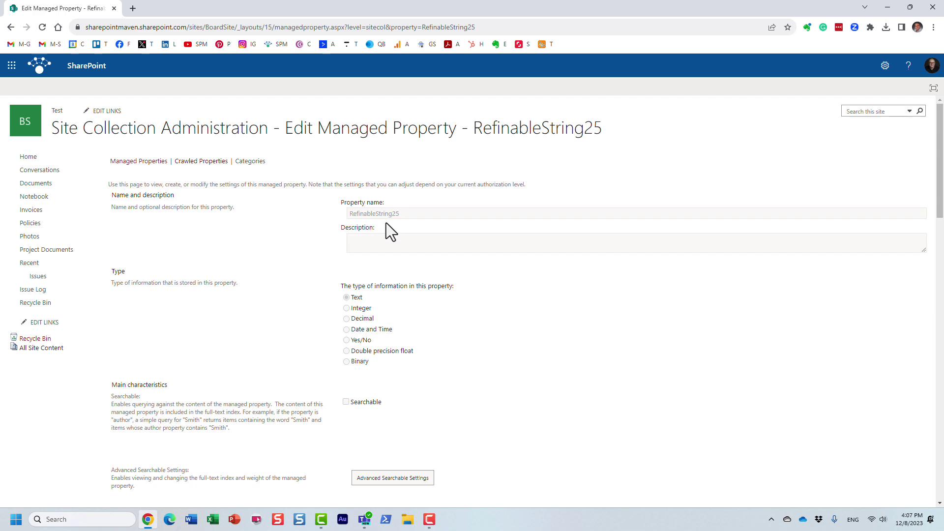
- Confirm ows_BusinessFunction appears under the RefinableString25 mappings, then cancel without saving
{"action": "scroll", "coordinate": [409, 244], "scroll_direction": "down", "scroll_amount": 2}
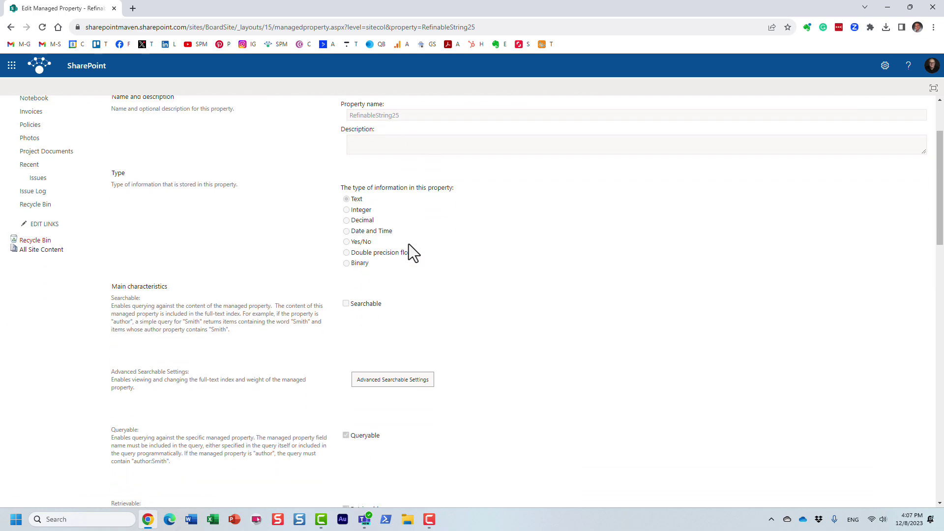
{"action": "scroll", "coordinate": [539, 270], "scroll_direction": "down", "scroll_amount": 19}
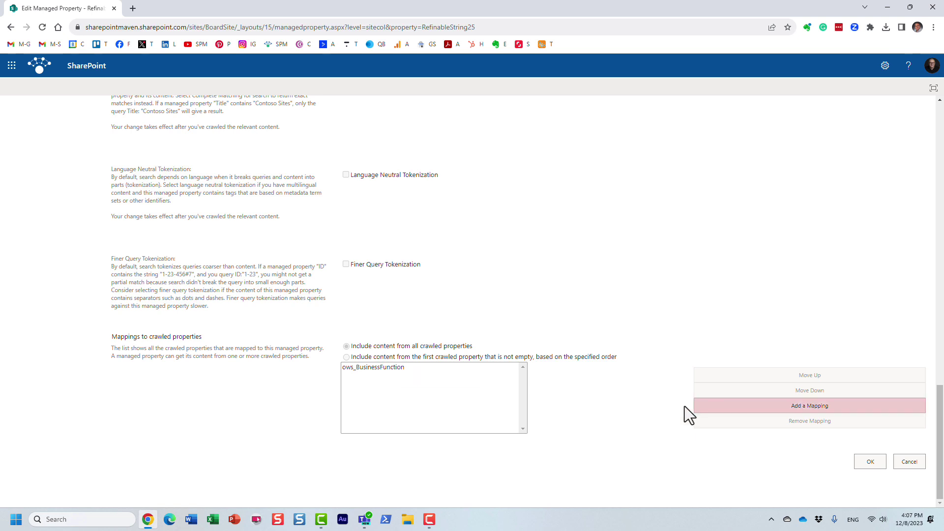
{"action": "left_click", "coordinate": [911, 463]}
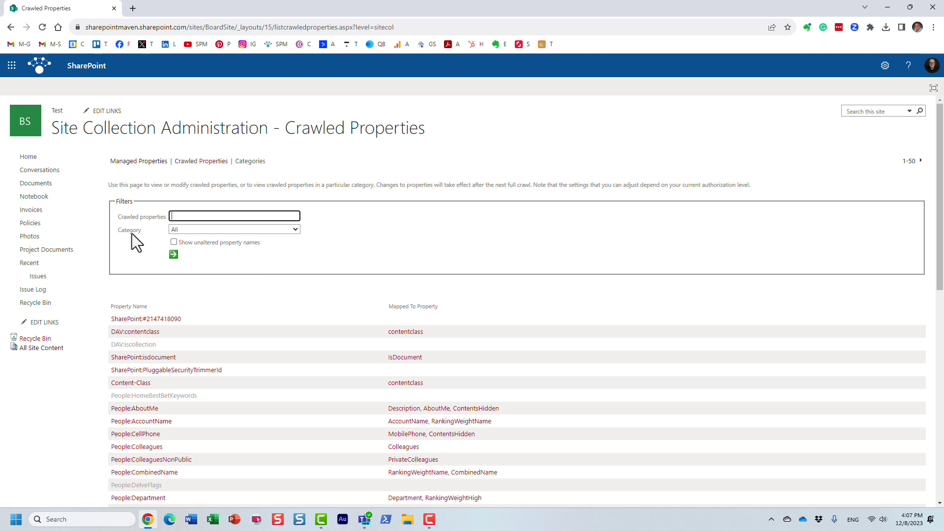
- From the site home page, search for refinablestring25:marketing
{"action": "left_click", "coordinate": [25, 156]}
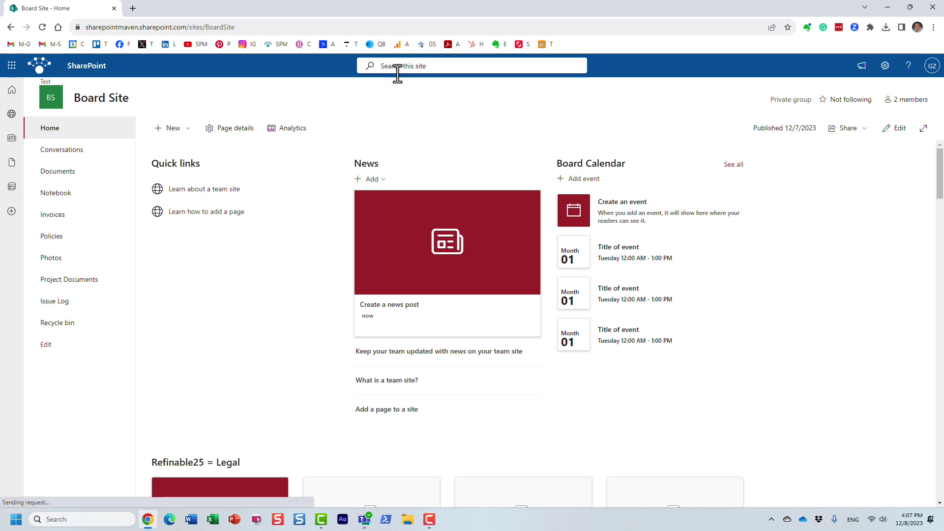
{"action": "left_click", "coordinate": [440, 69]}
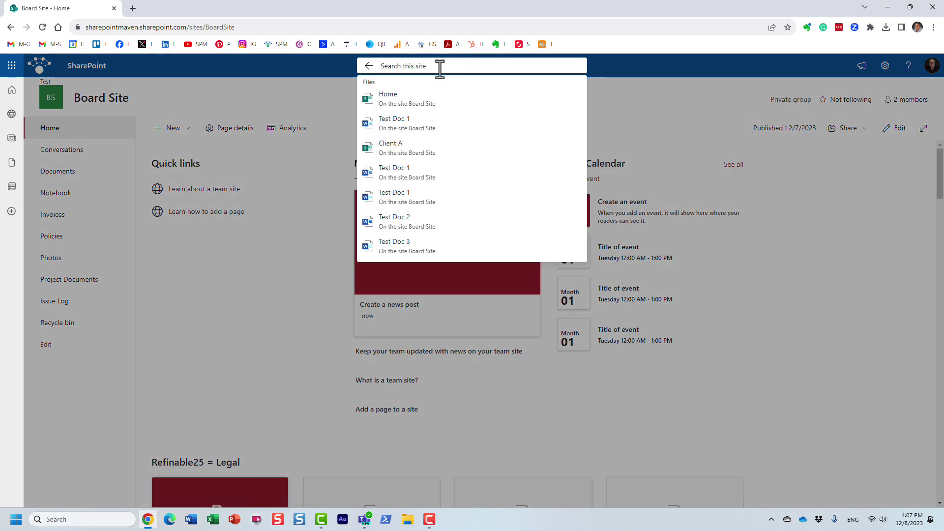
{"action": "type", "text": "ref"}
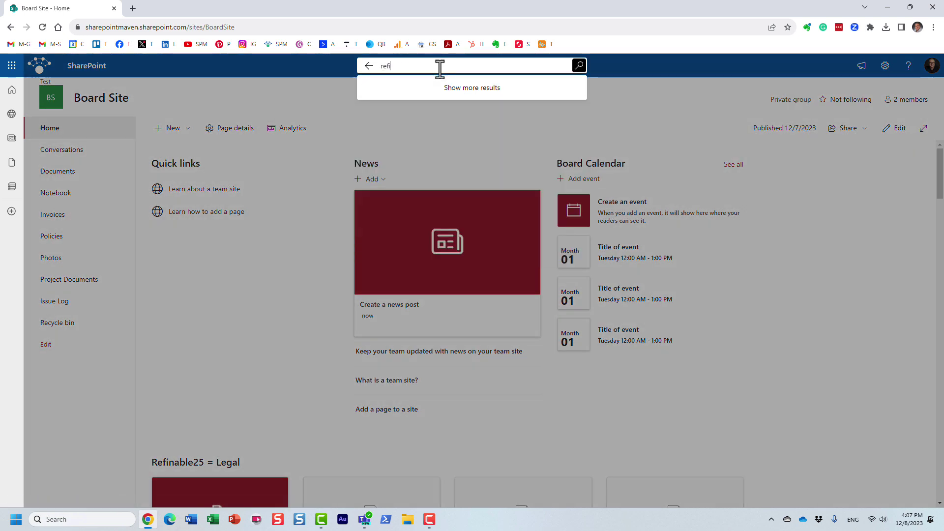
{"action": "type", "text": "inable"}
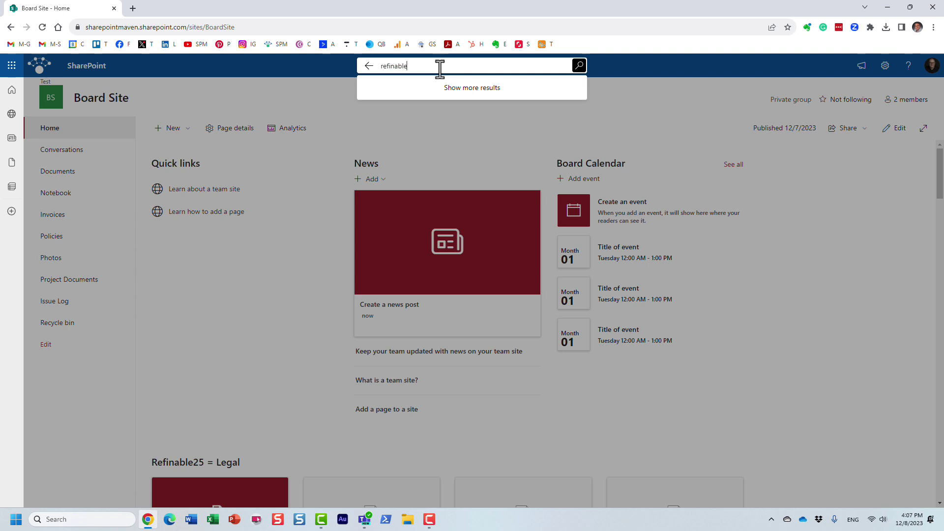
{"action": "type", "text": "string25:marketing"}
{"action": "key", "text": "Return"}
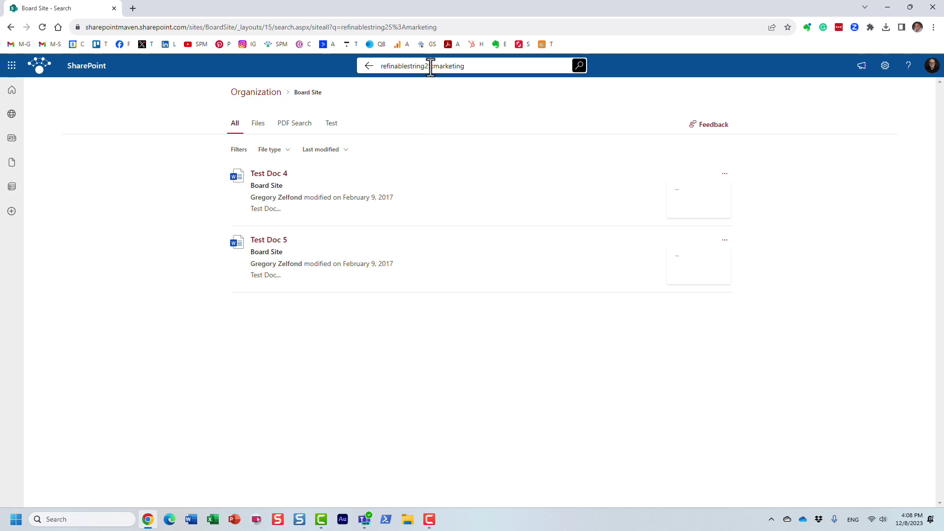
- Dismiss the search suggestions and return from the results to the Board Site home page
{"action": "left_click_drag", "start_coordinate": [431, 66], "coordinate": [378, 74]}
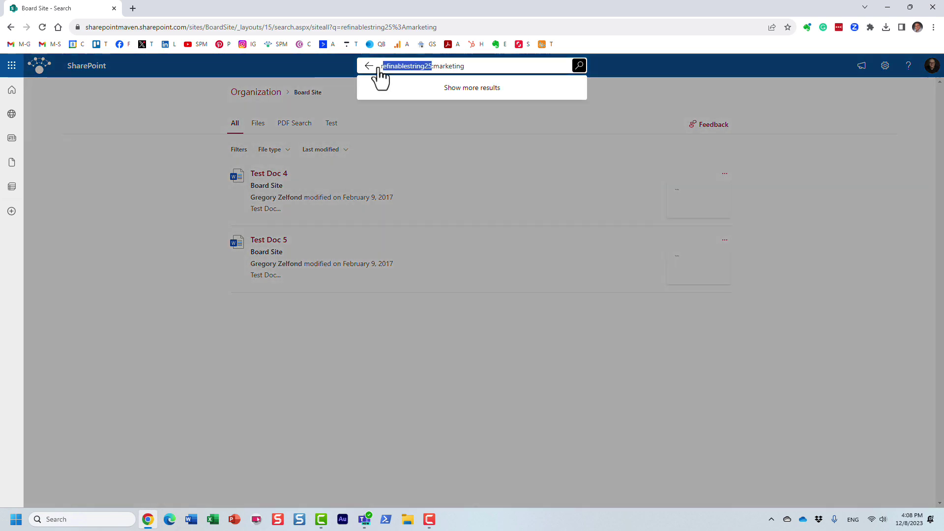
{"action": "left_click", "coordinate": [486, 122]}
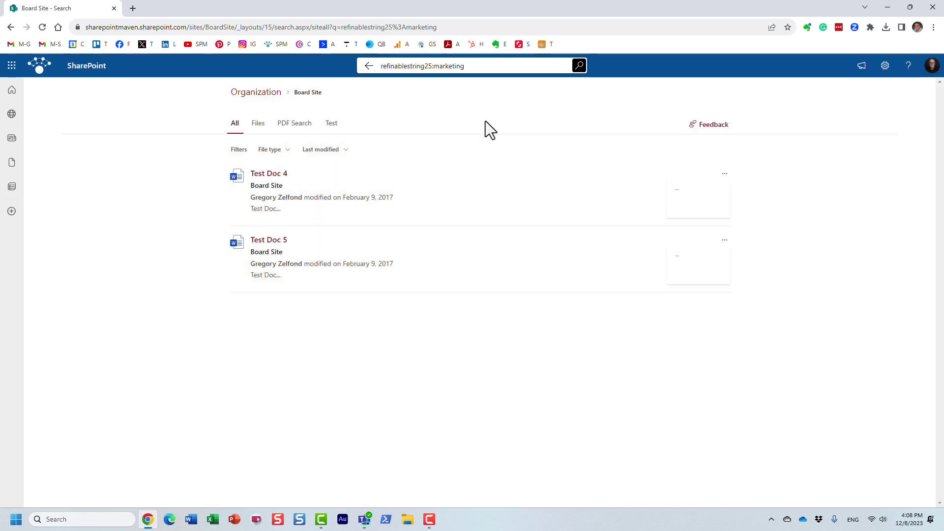
{"action": "left_click", "coordinate": [366, 66]}
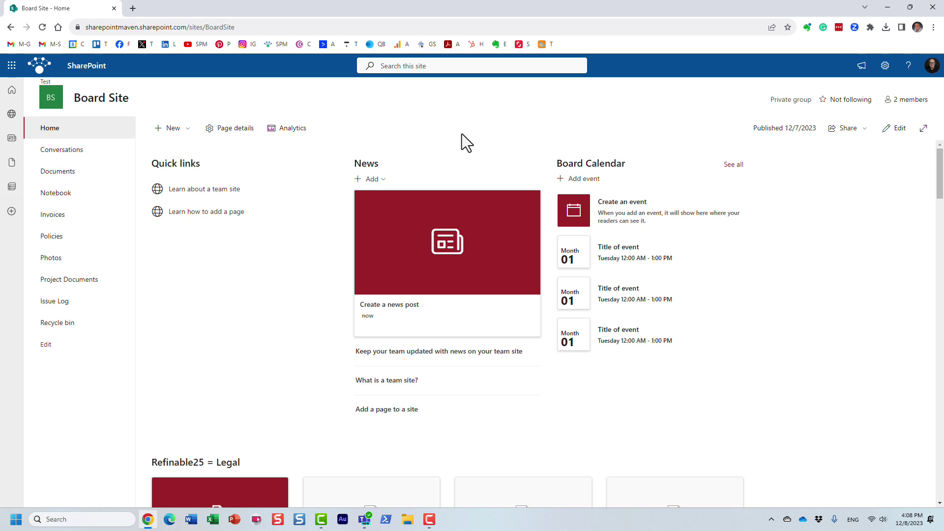
- Go through site settings to the search schema's Managed Properties, filtered to refinablestring25
{"action": "left_click", "coordinate": [886, 66]}
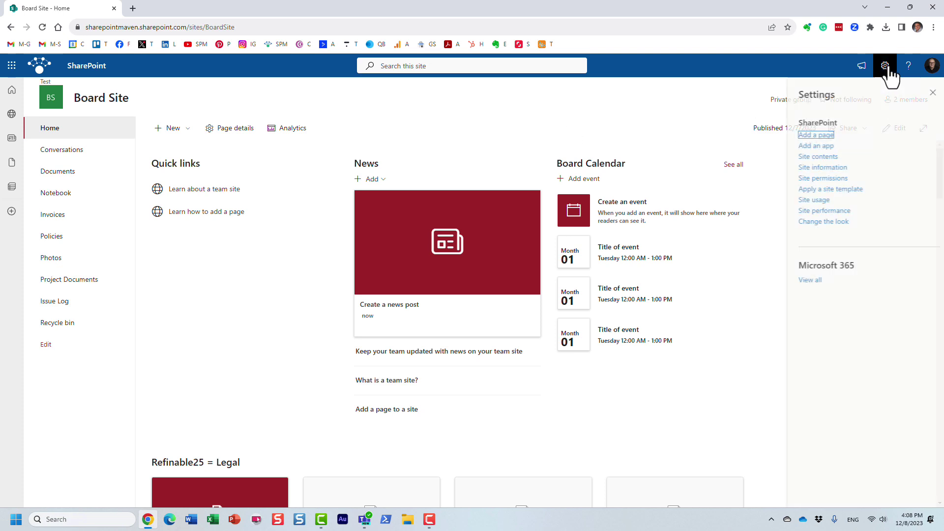
{"action": "left_click", "coordinate": [832, 170]}
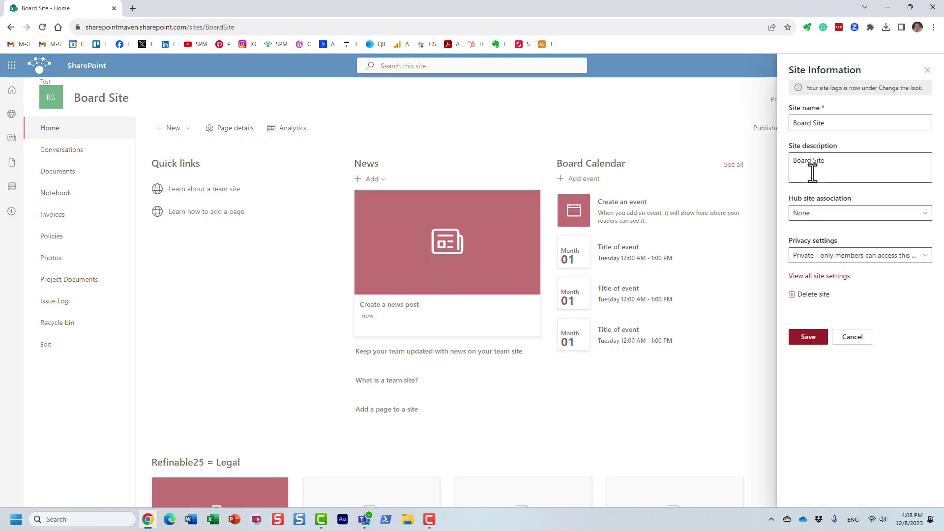
{"action": "left_click", "coordinate": [835, 278]}
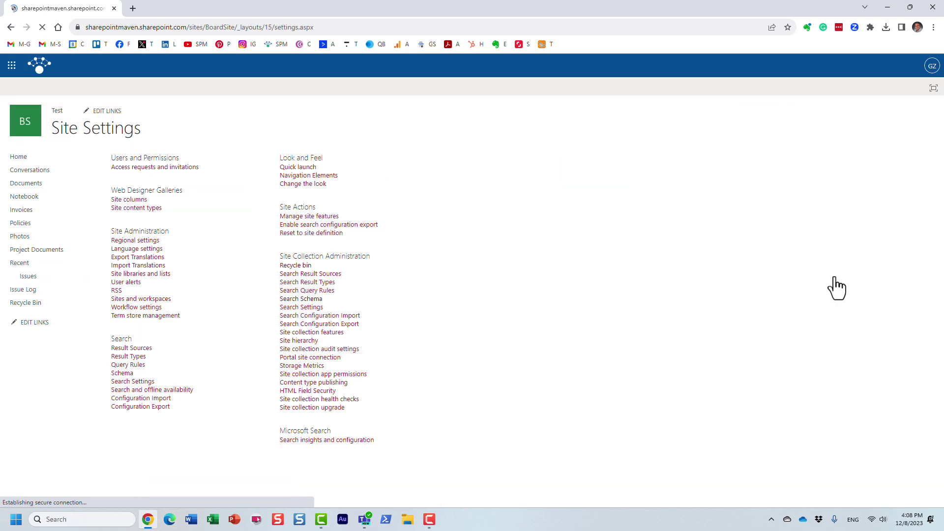
{"action": "left_click", "coordinate": [310, 307]}
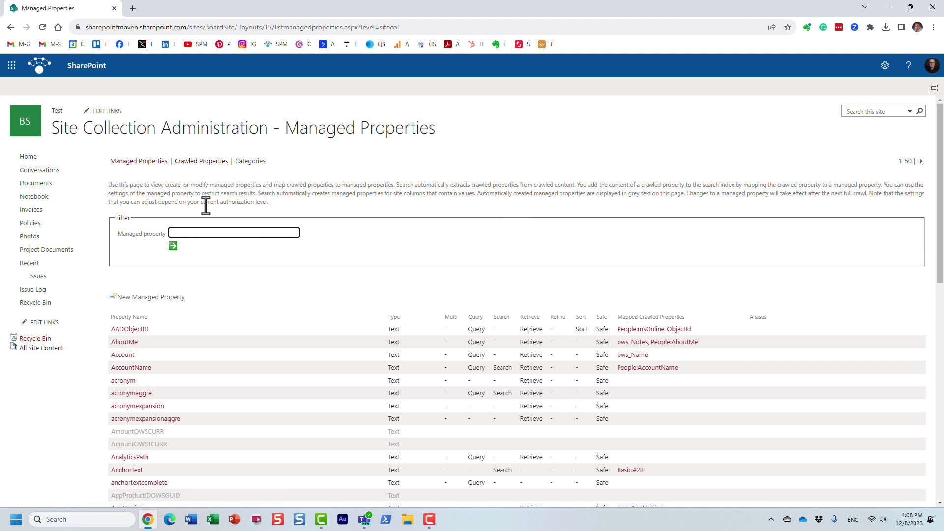
{"action": "type", "text": "refin"}
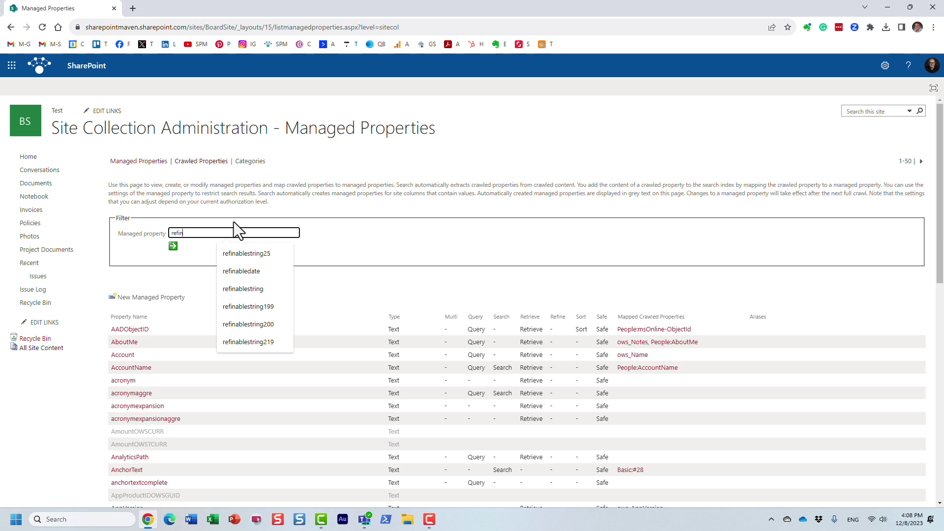
{"action": "type", "text": "ablestring25"}
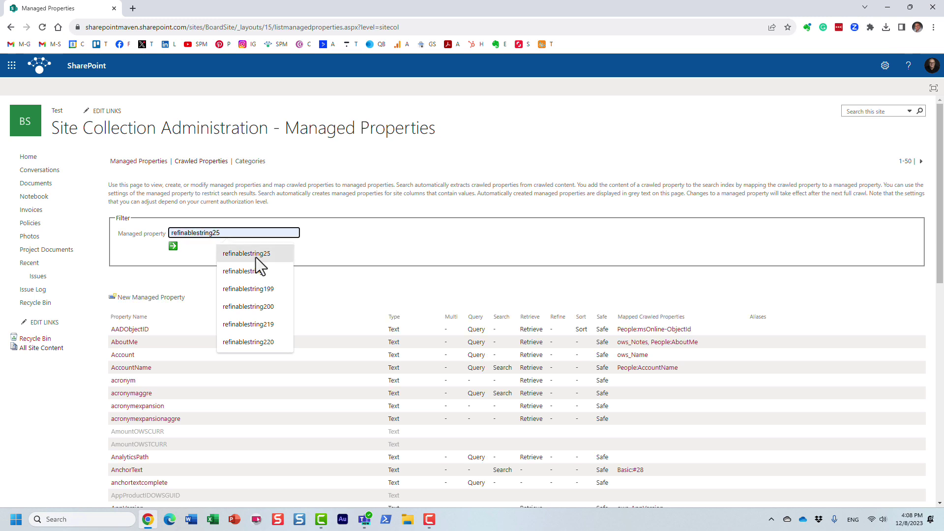
{"action": "left_click", "coordinate": [256, 258]}
{"action": "left_click", "coordinate": [173, 246]}
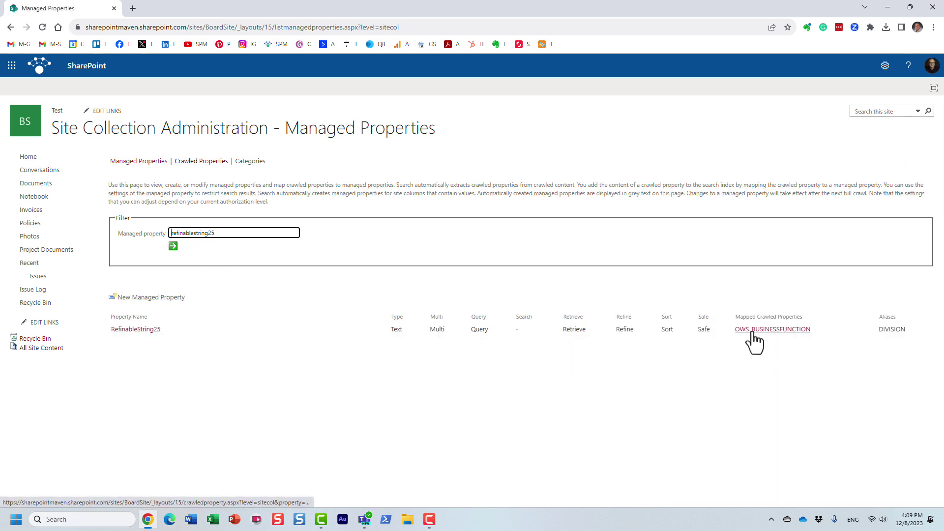
- Open RefinableString25, check alias Division and the ows_BusinessFunction mapping, then cancel unsaved
{"action": "left_click", "coordinate": [147, 330]}
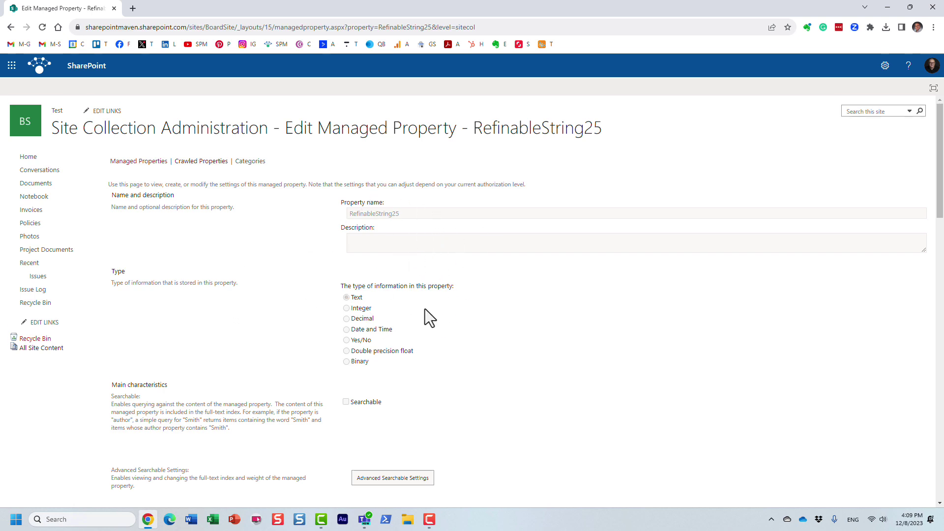
{"action": "scroll", "coordinate": [529, 262], "scroll_direction": "down", "scroll_amount": 8}
{"action": "scroll", "coordinate": [545, 258], "scroll_direction": "down", "scroll_amount": 12}
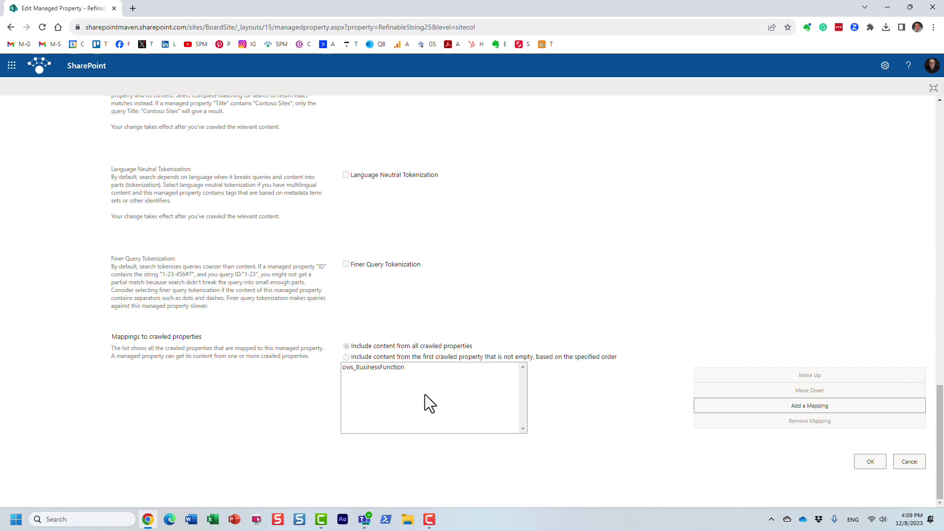
{"action": "scroll", "coordinate": [402, 381], "scroll_direction": "up", "scroll_amount": 6}
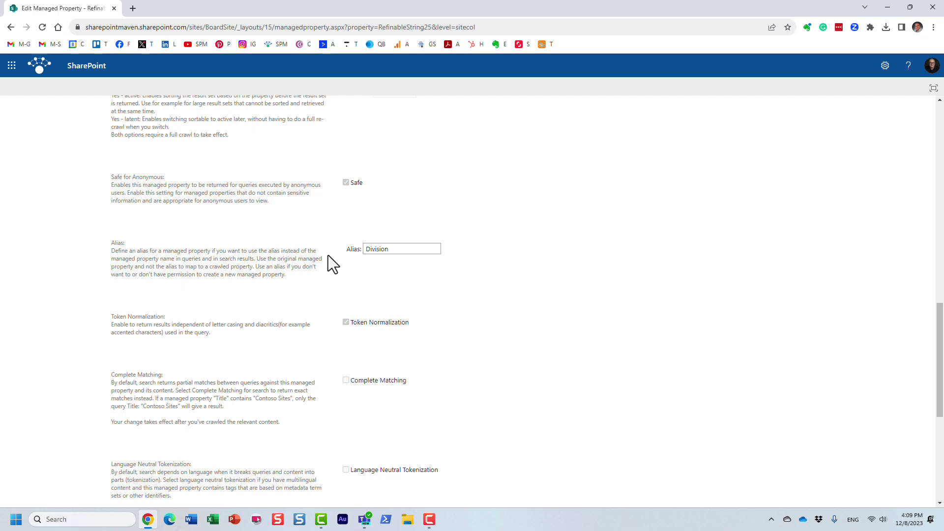
{"action": "scroll", "coordinate": [506, 314], "scroll_direction": "down", "scroll_amount": 6}
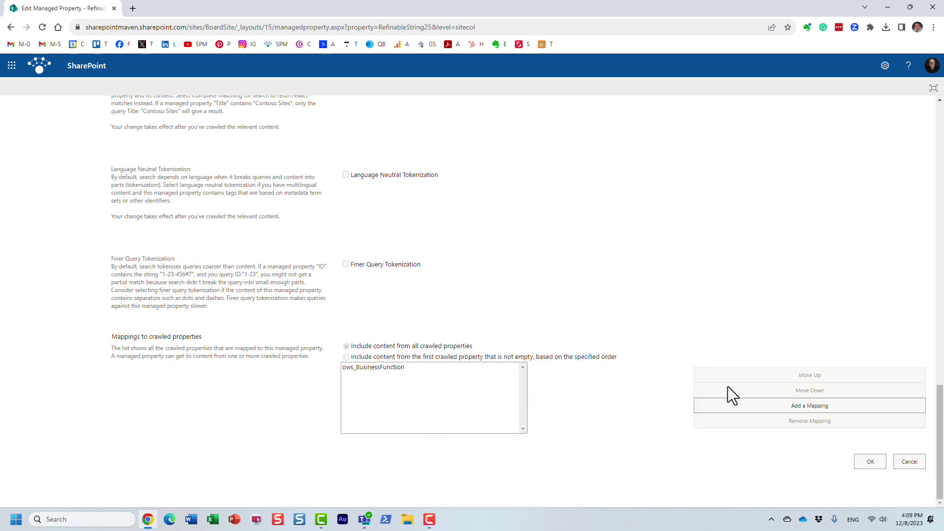
{"action": "left_click", "coordinate": [910, 462]}
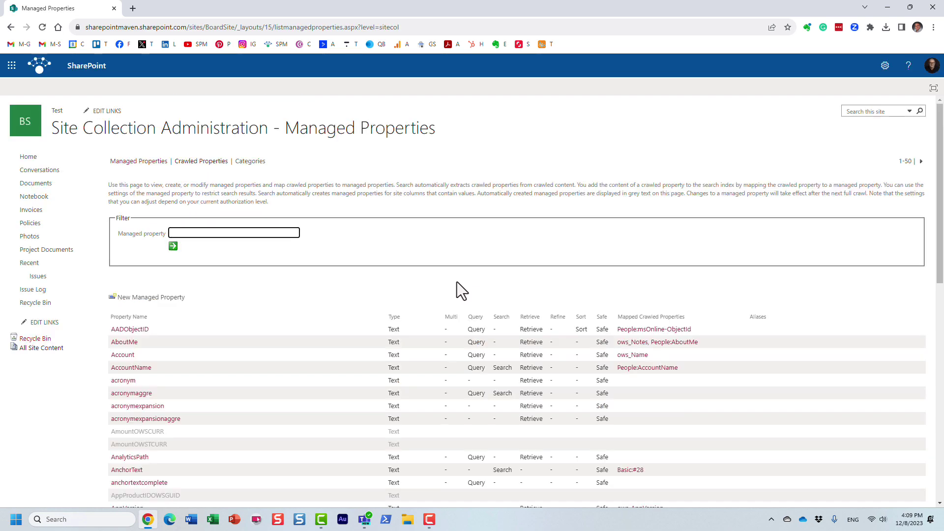
- From the Board Site home page, search the site for division:marketing
{"action": "left_click", "coordinate": [27, 158]}
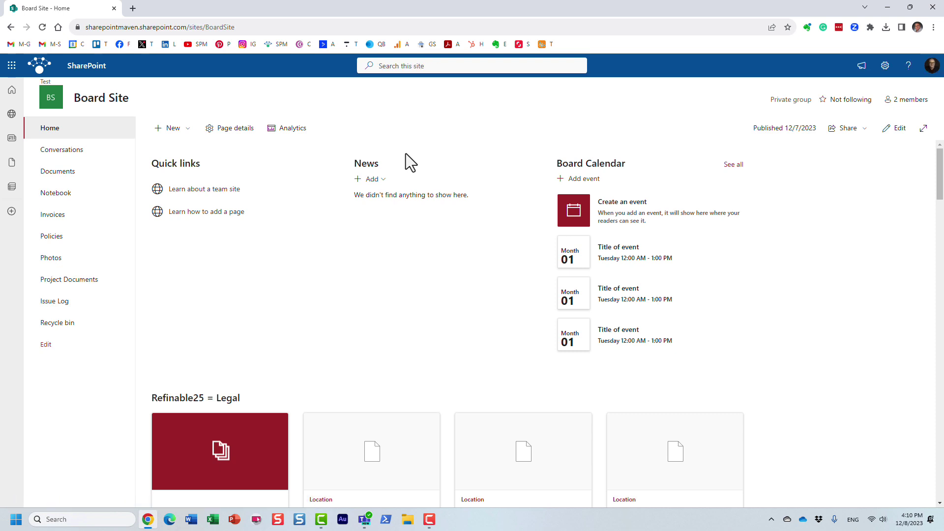
{"action": "left_click", "coordinate": [387, 68]}
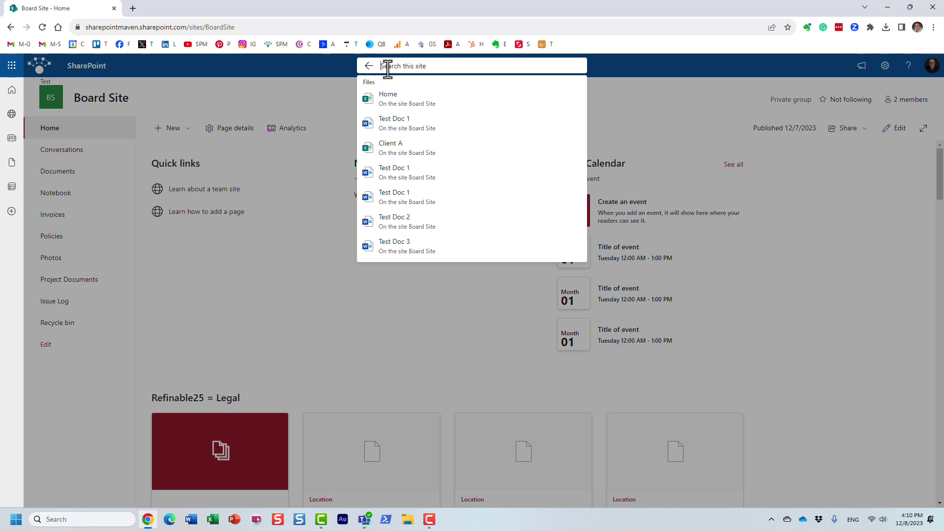
{"action": "type", "text": "division"}
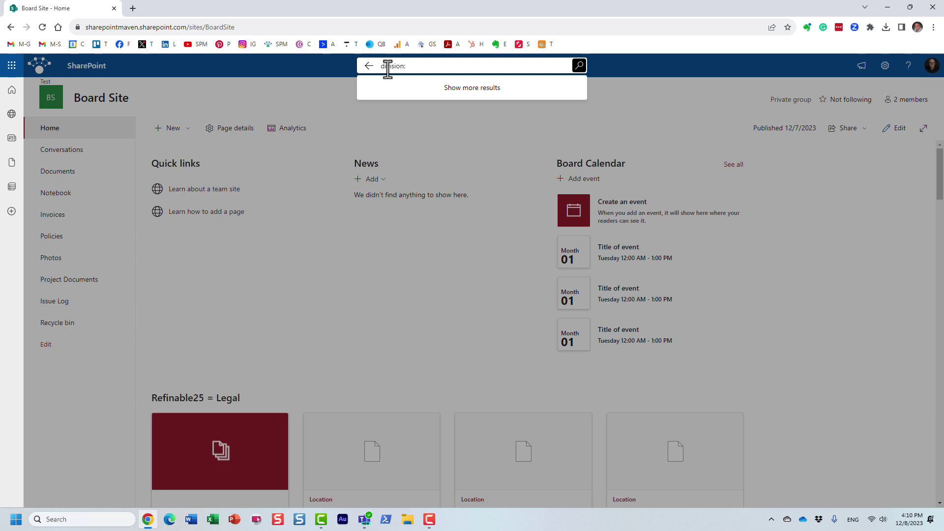
{"action": "type", "text": ":marketing"}
{"action": "key", "text": "Return"}
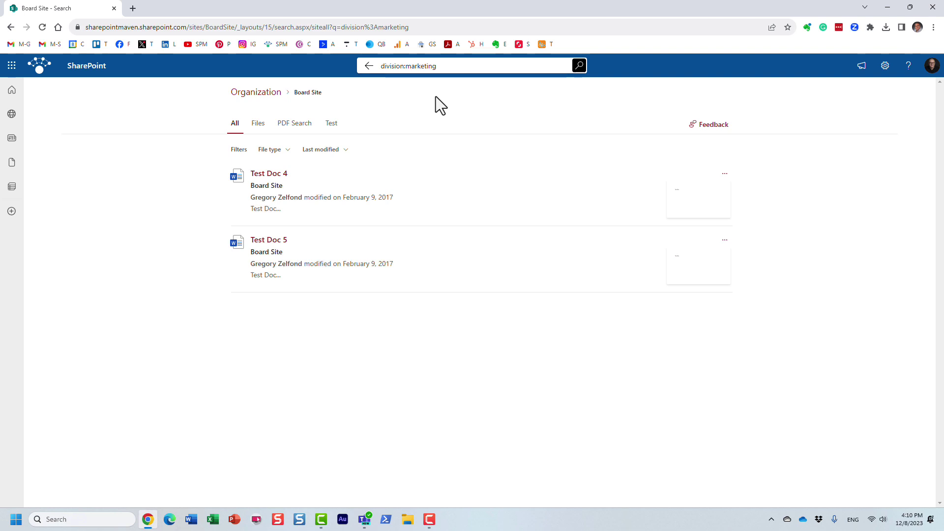